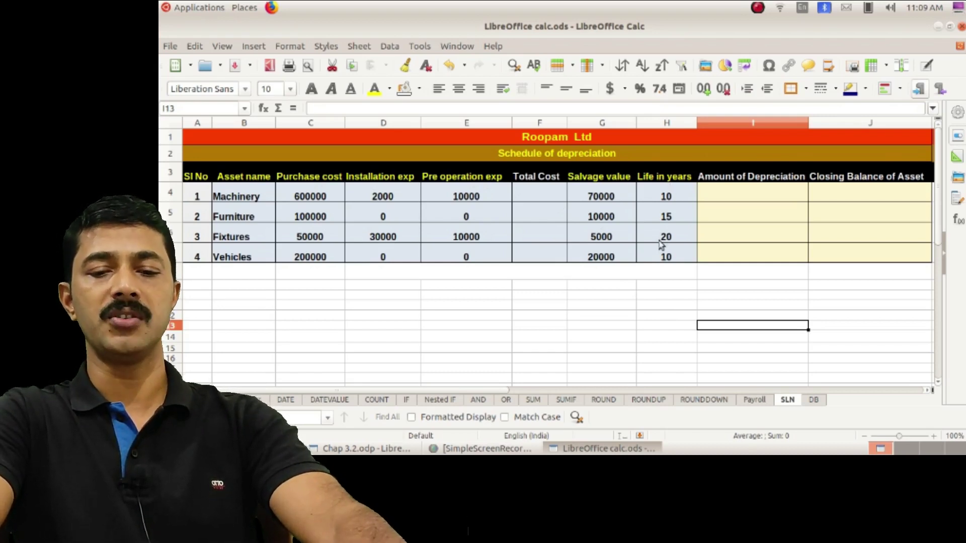
Calculate Machinery's total cost in F4 by adding purchase cost, installation and pre-operation expenses with the formula =C4+D4+E4.
{"action": "left_click", "coordinate": [725, 196]}
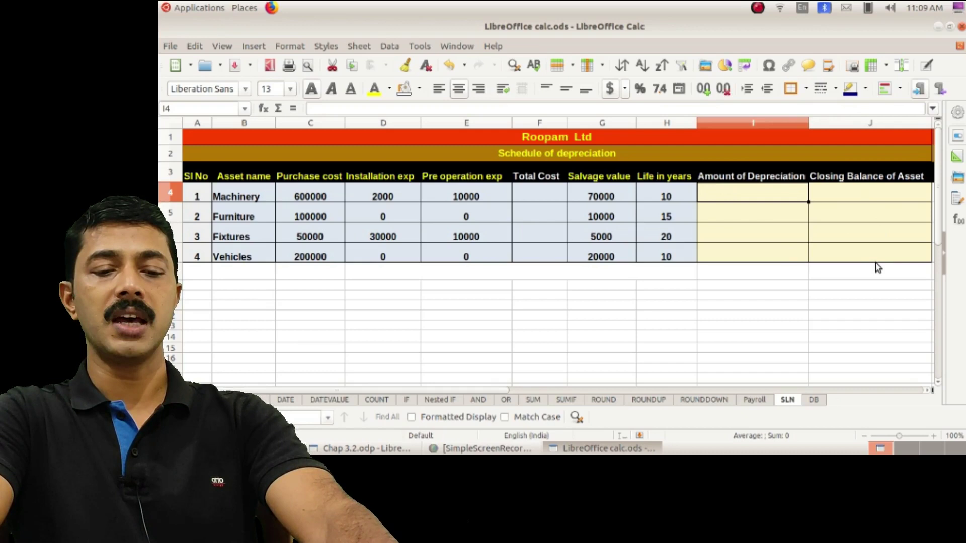
{"action": "left_click", "coordinate": [535, 201]}
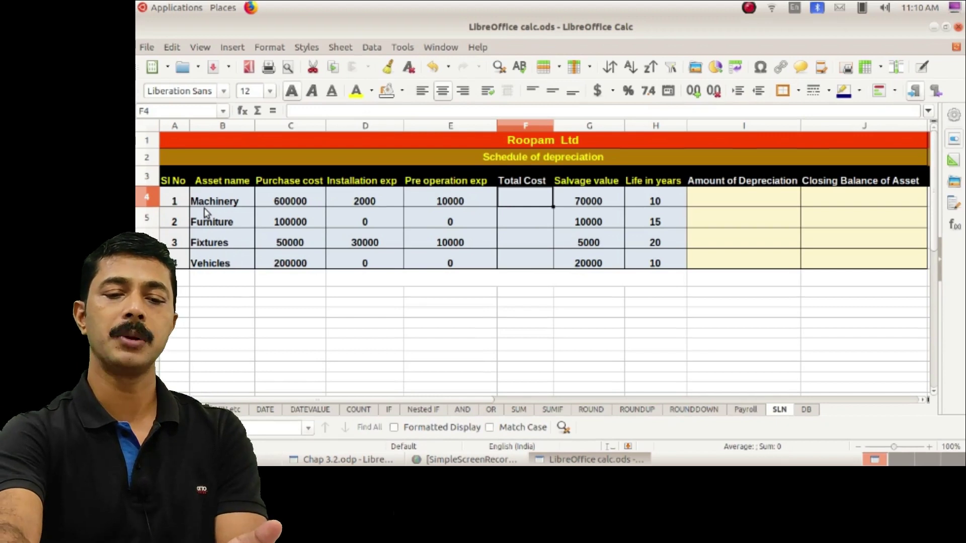
{"action": "type", "text": "="}
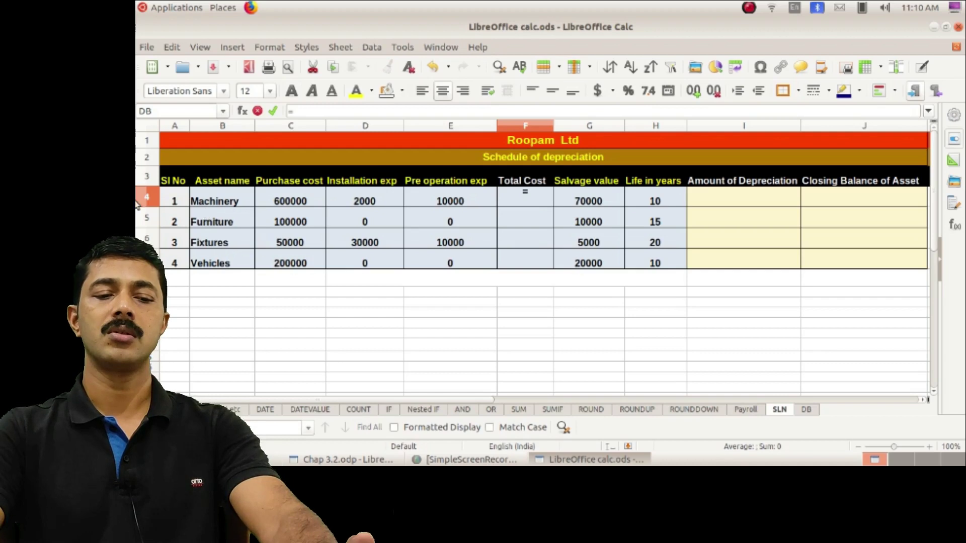
{"action": "left_click", "coordinate": [293, 198]}
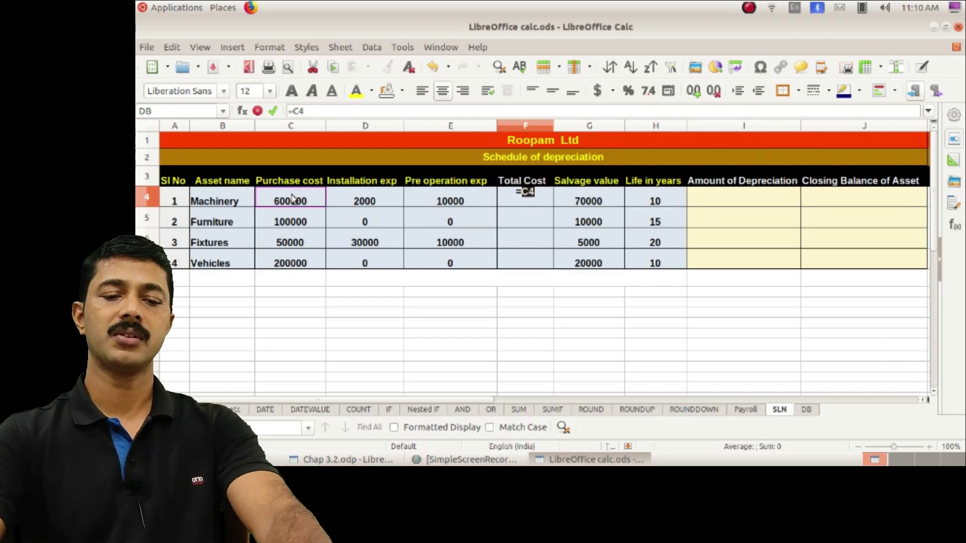
{"action": "type", "text": "+"}
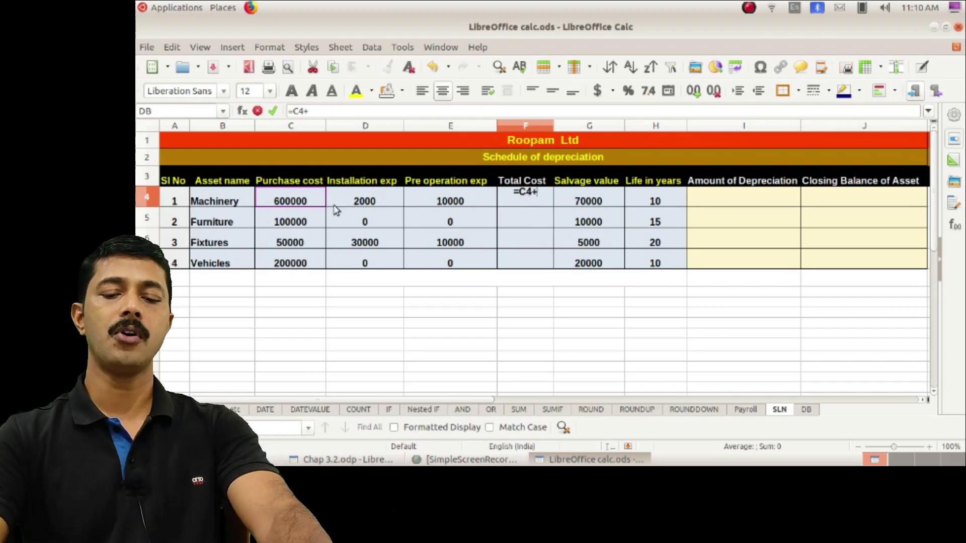
{"action": "left_click", "coordinate": [372, 199]}
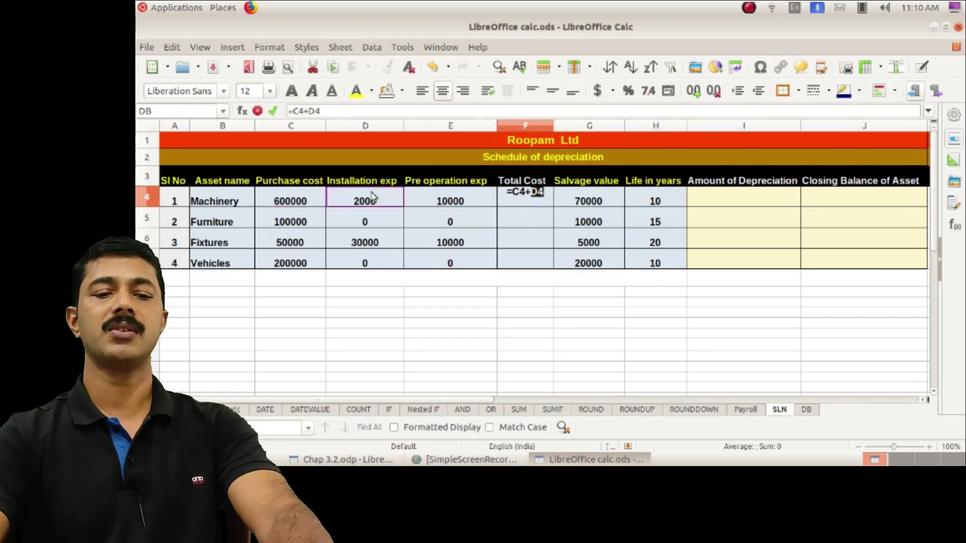
{"action": "type", "text": "+"}
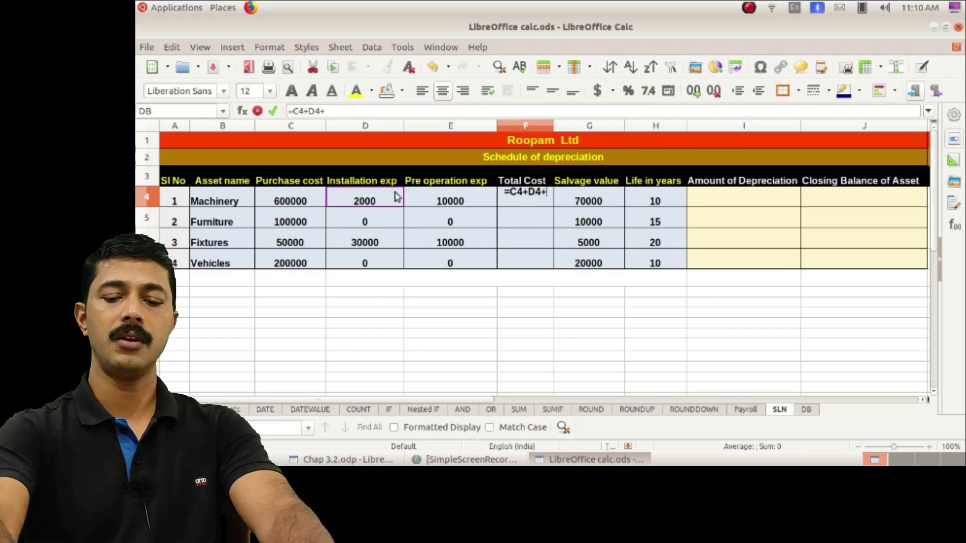
{"action": "left_click", "coordinate": [425, 199]}
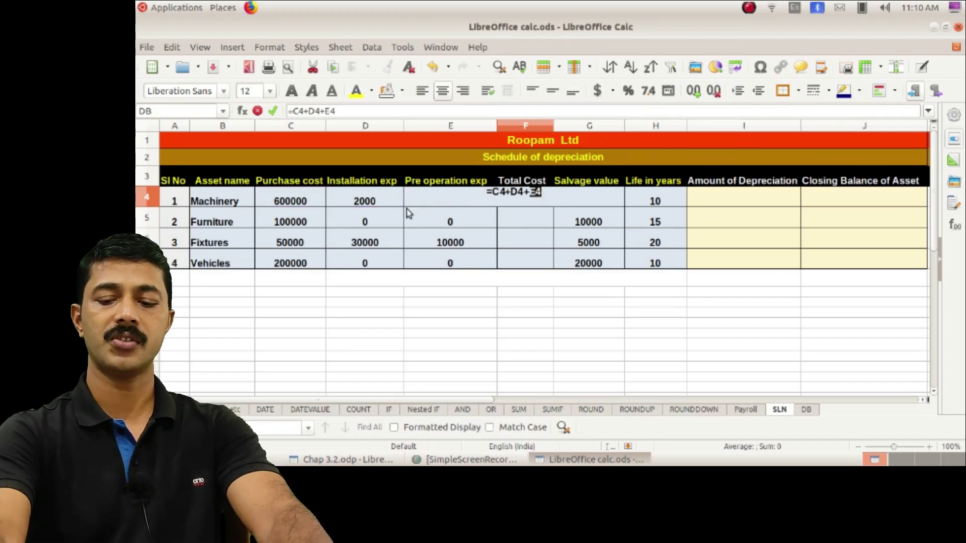
{"action": "key", "text": "Return"}
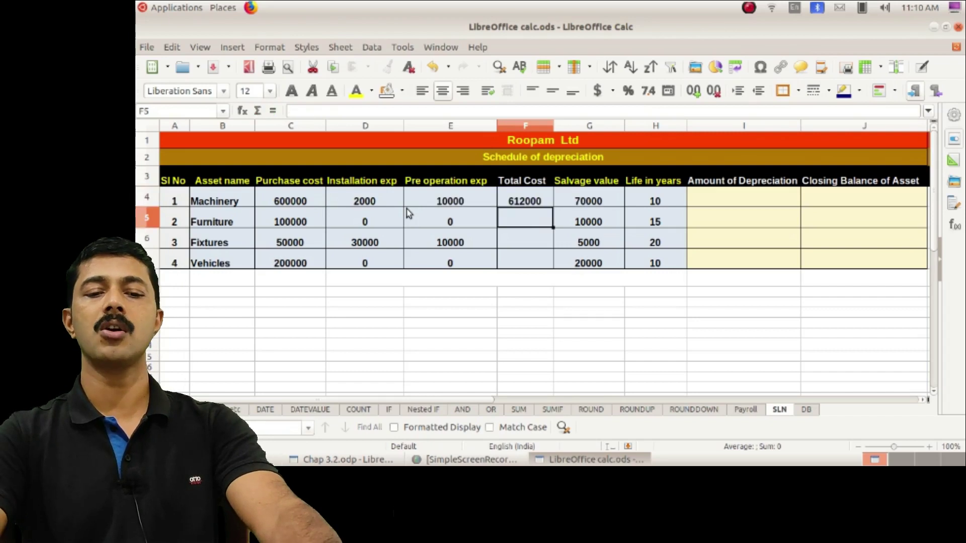
{"action": "left_click", "coordinate": [526, 202]}
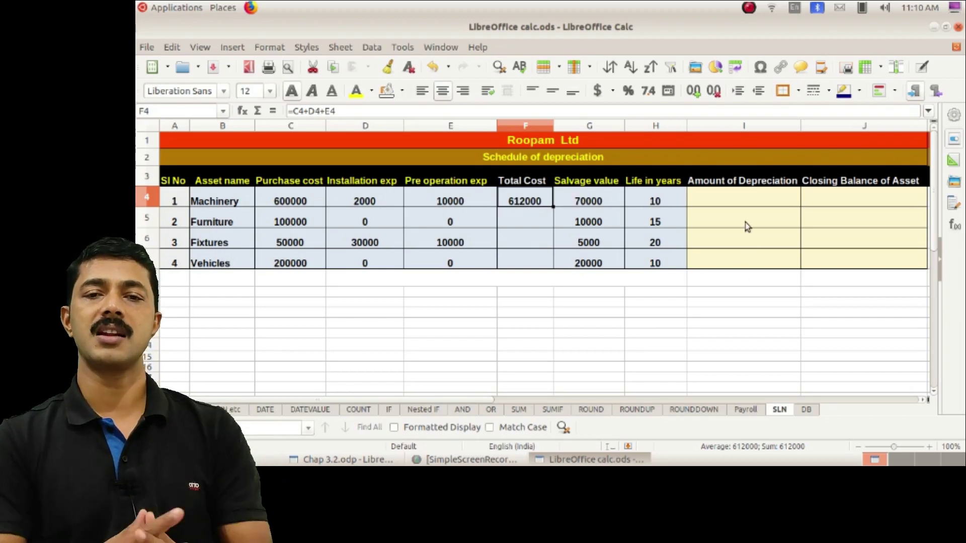
Calculate Machinery's straight-line depreciation in I4 with the formula =SLN(F4,G4,H4).
{"action": "left_click", "coordinate": [741, 207]}
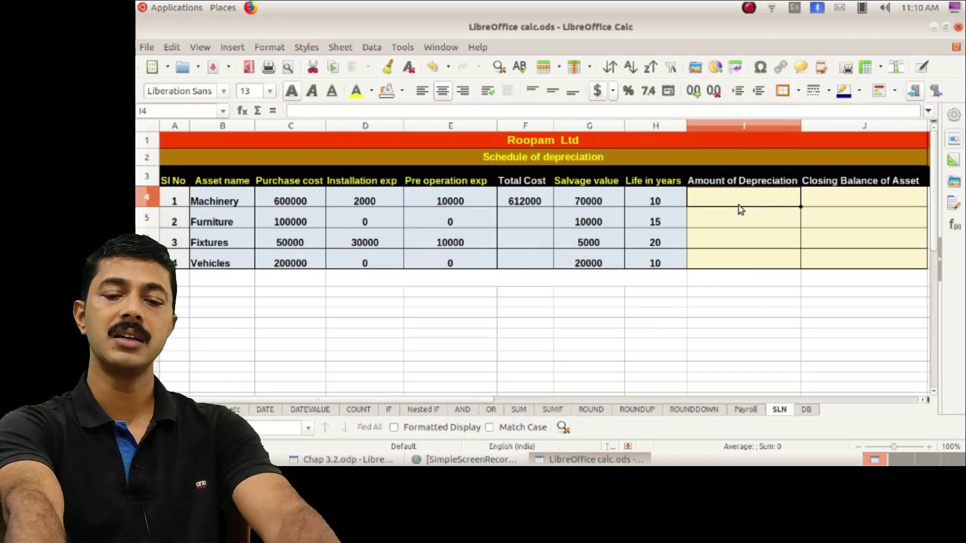
{"action": "type", "text": "="}
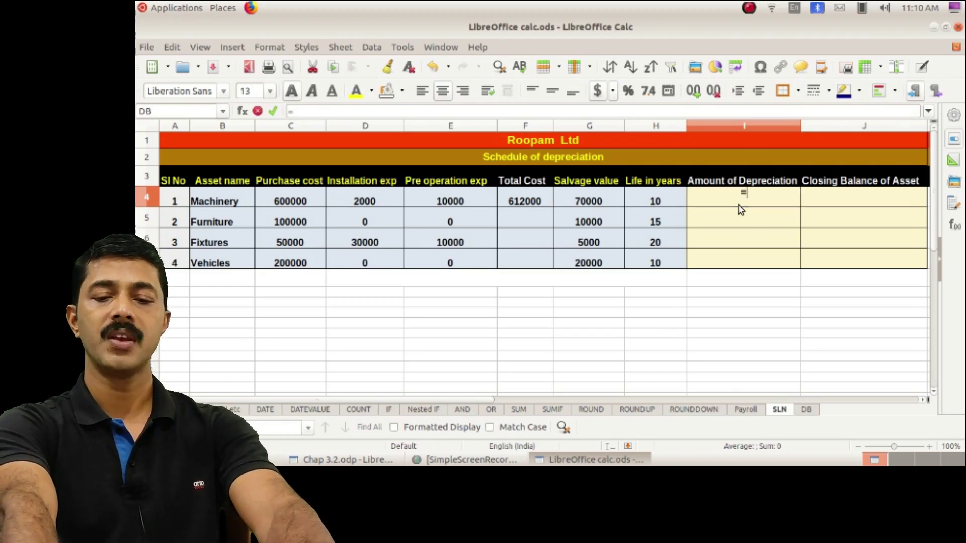
{"action": "type", "text": "s"}
{"action": "key", "text": "BackSpace"}
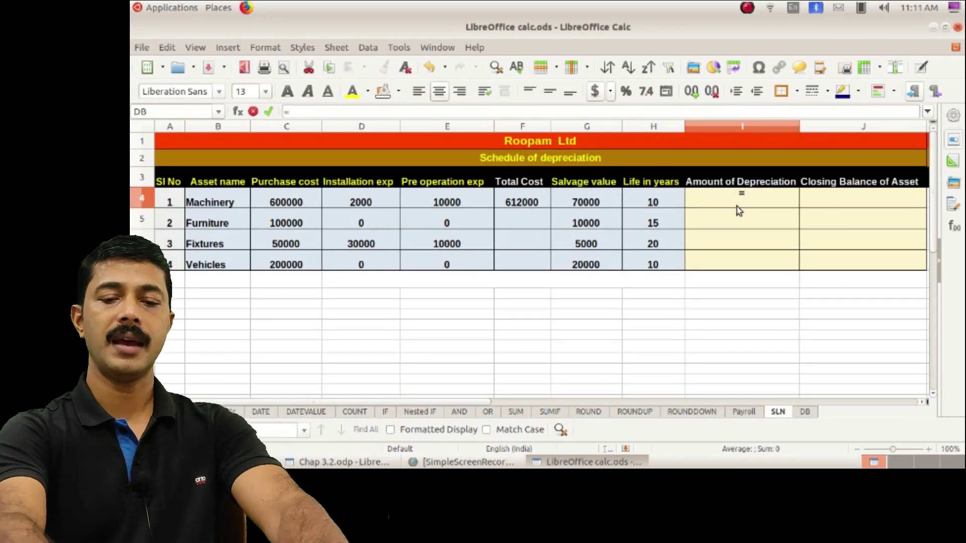
{"action": "type", "text": "SLN"}
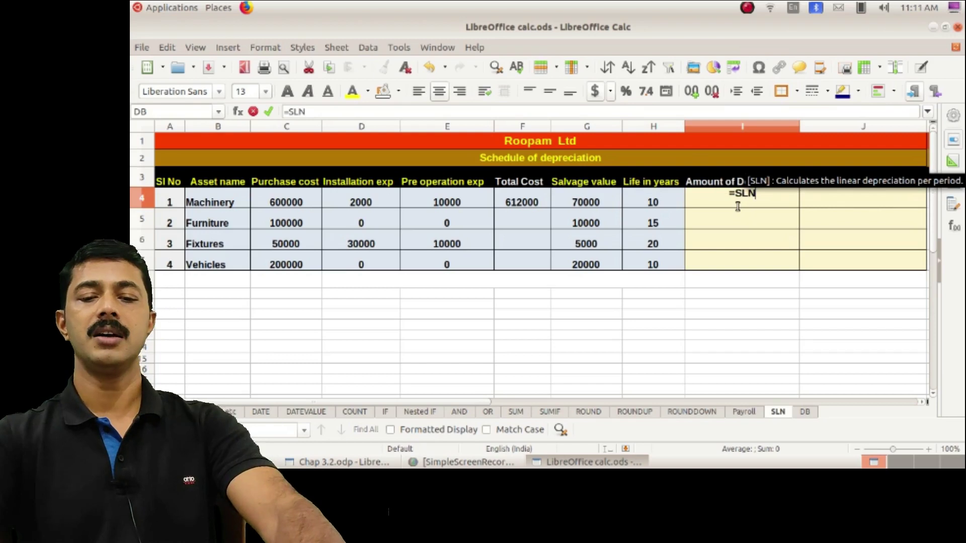
{"action": "type", "text": "("}
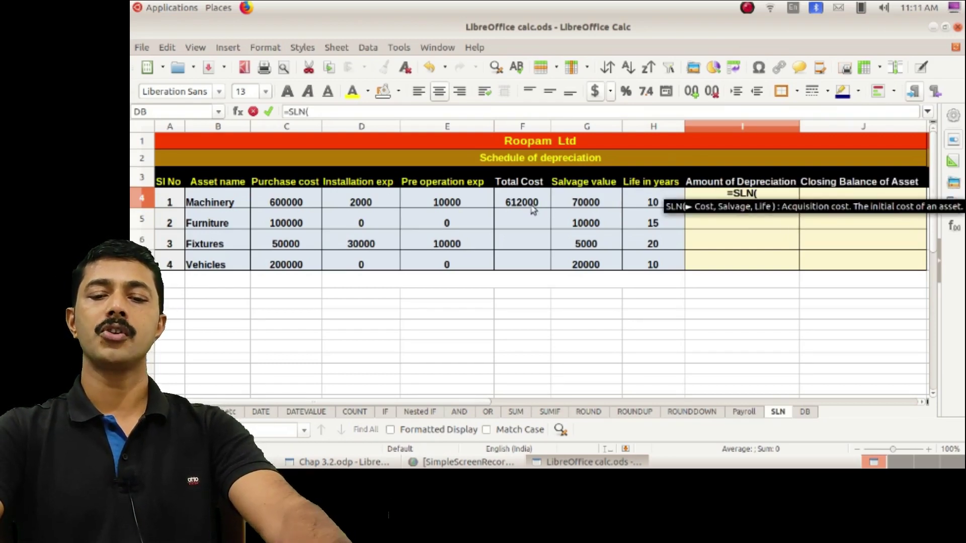
{"action": "left_click", "coordinate": [513, 206]}
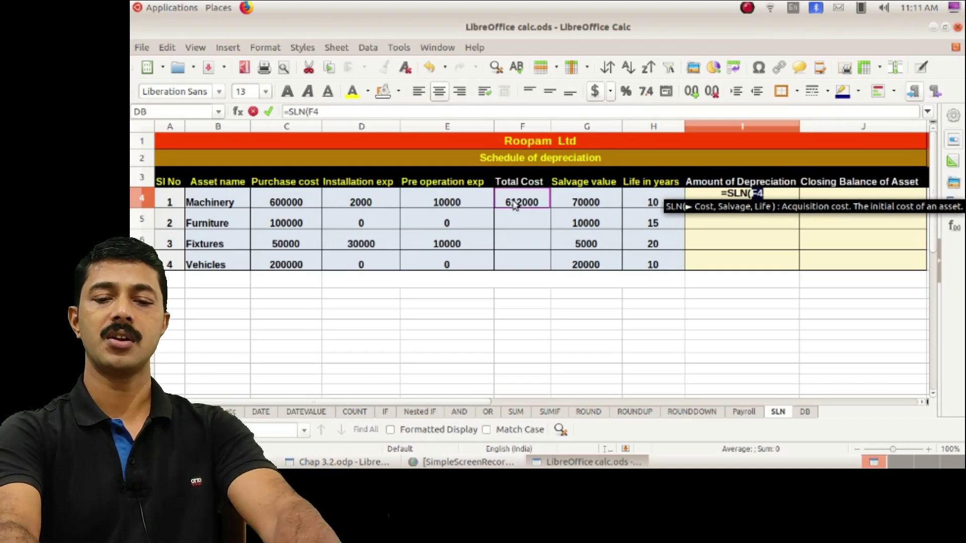
{"action": "type", "text": ","}
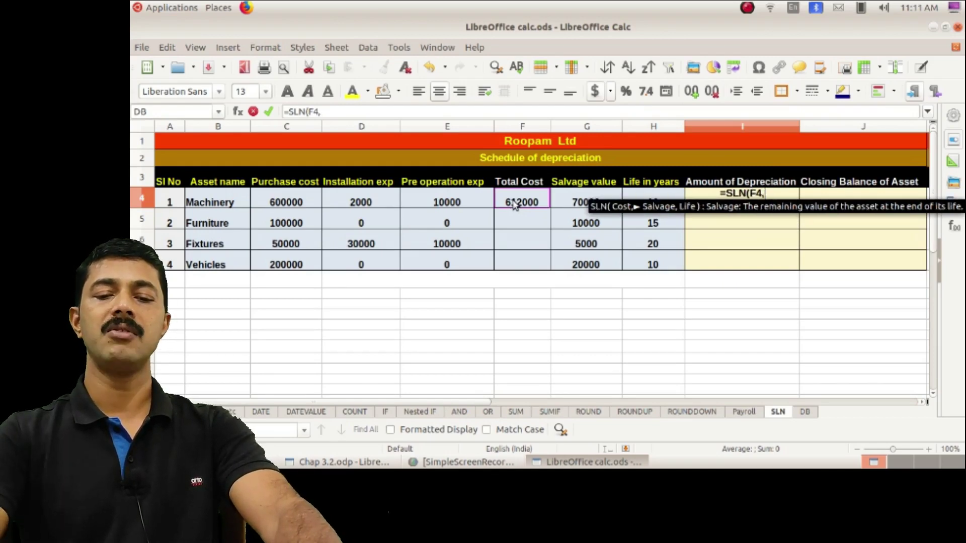
{"action": "left_click", "coordinate": [575, 201]}
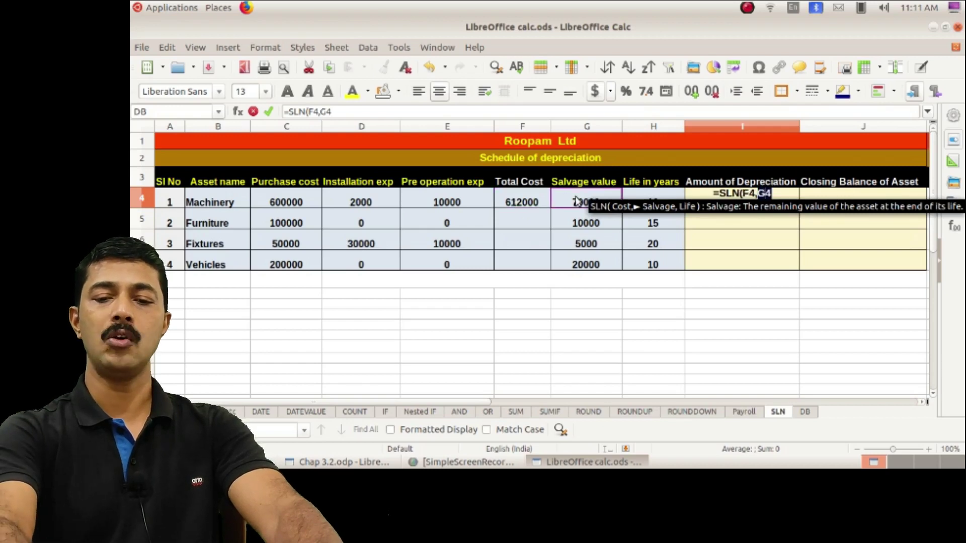
{"action": "type", "text": ","}
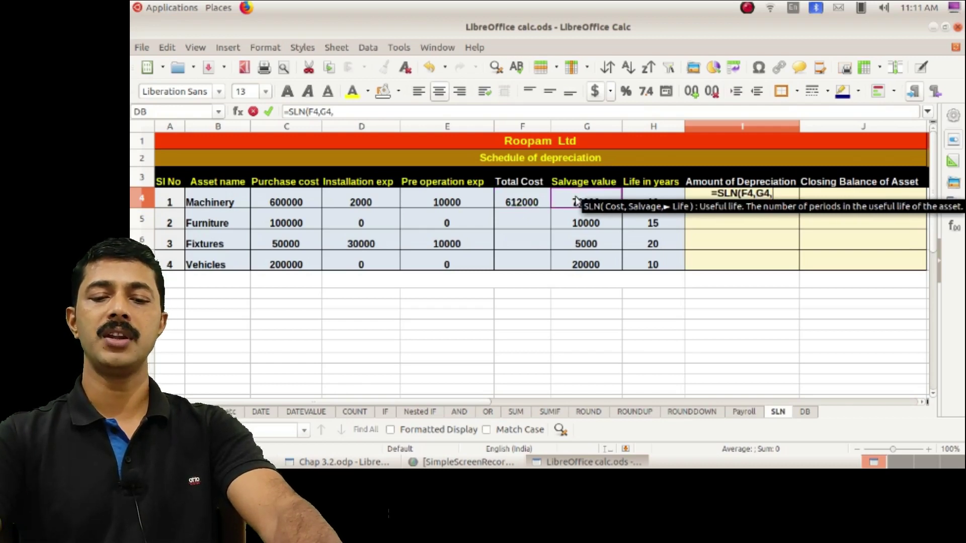
{"action": "left_click", "coordinate": [666, 197]}
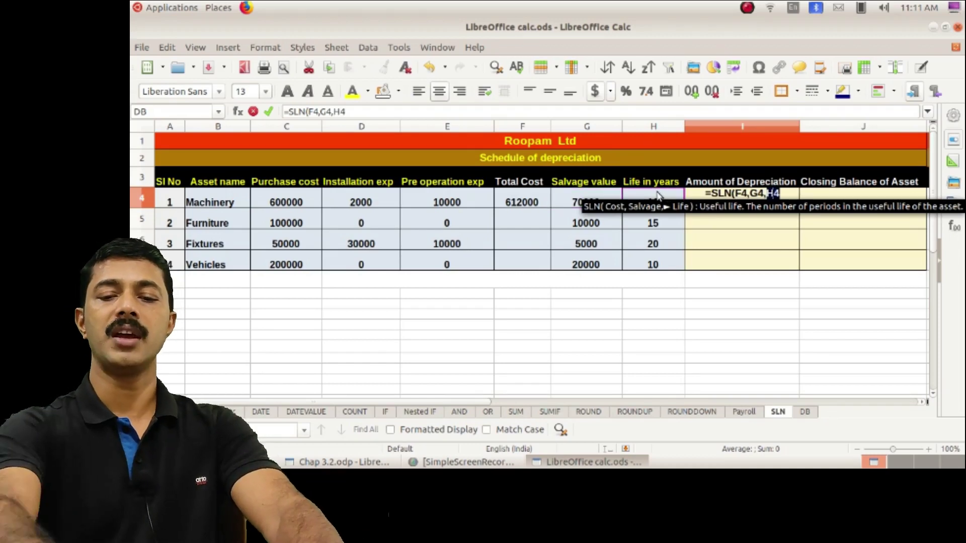
{"action": "type", "text": ")"}
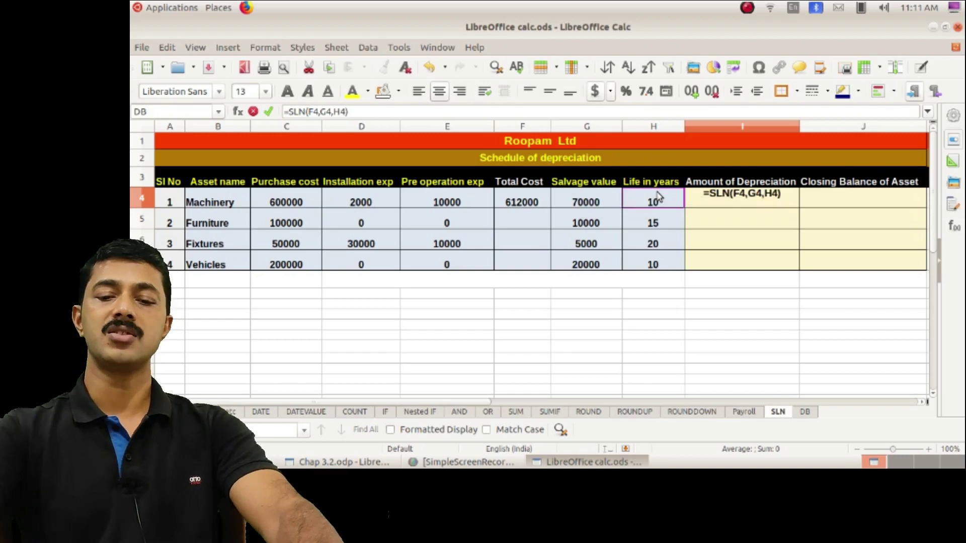
{"action": "key", "text": "Return"}
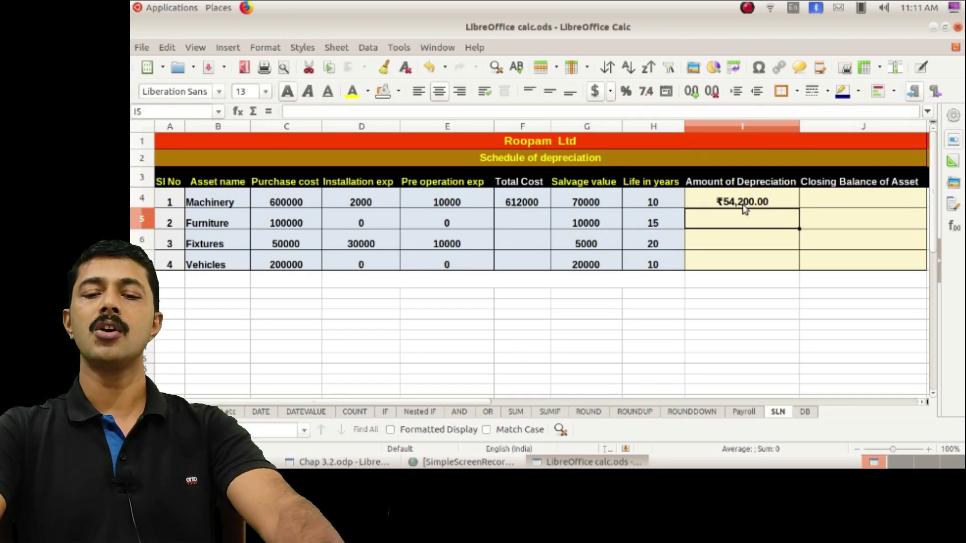
Calculate Machinery's closing balance in J4 by subtracting depreciation from total cost with the formula =F4-I4.
{"action": "left_click", "coordinate": [861, 209]}
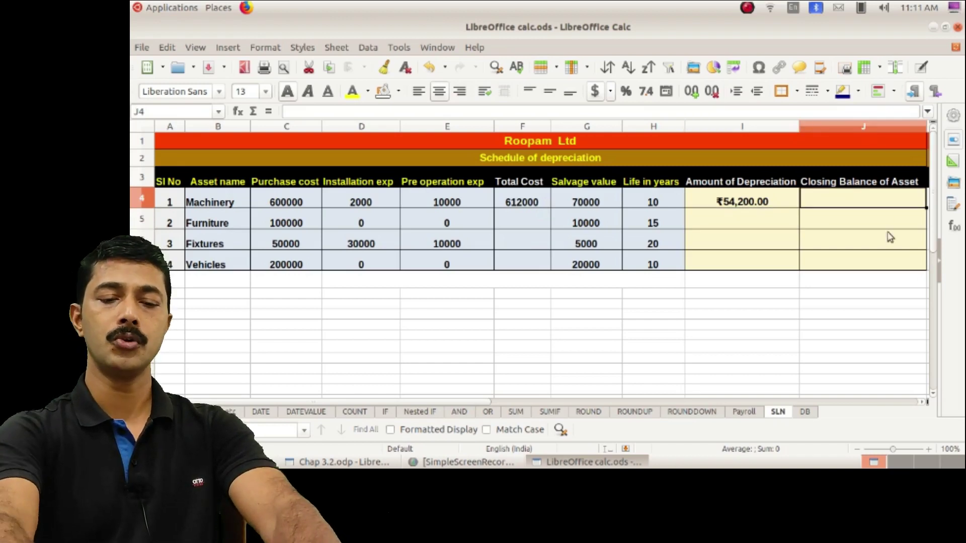
{"action": "type", "text": "="}
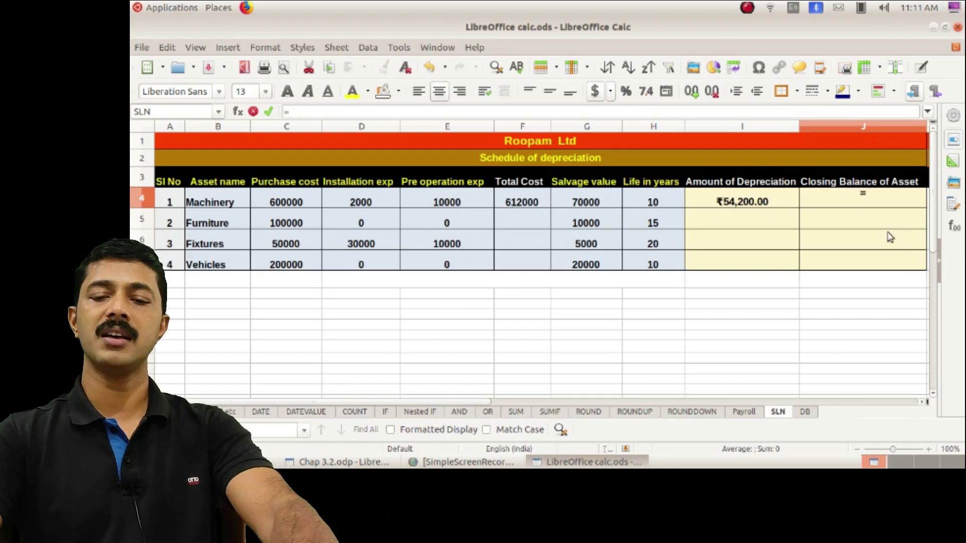
{"action": "left_click", "coordinate": [541, 204]}
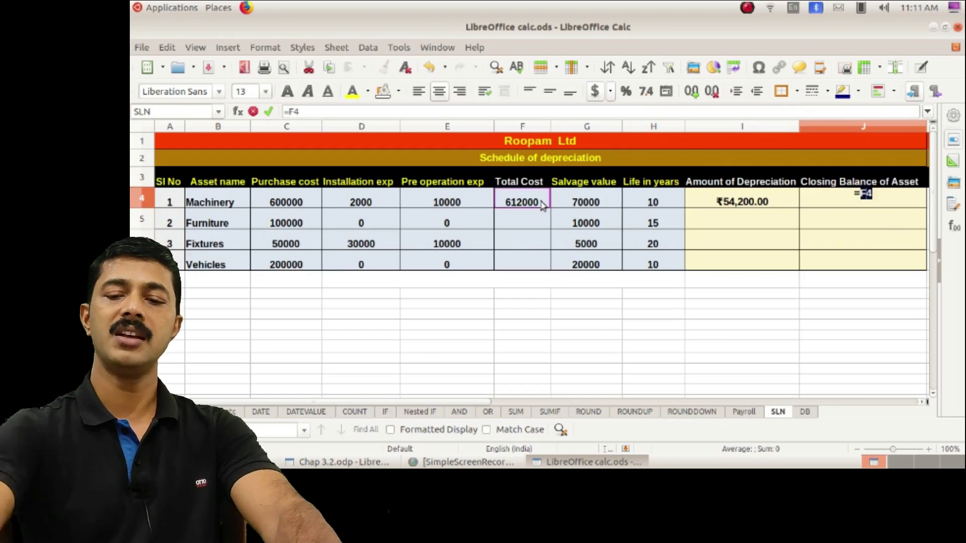
{"action": "type", "text": "-"}
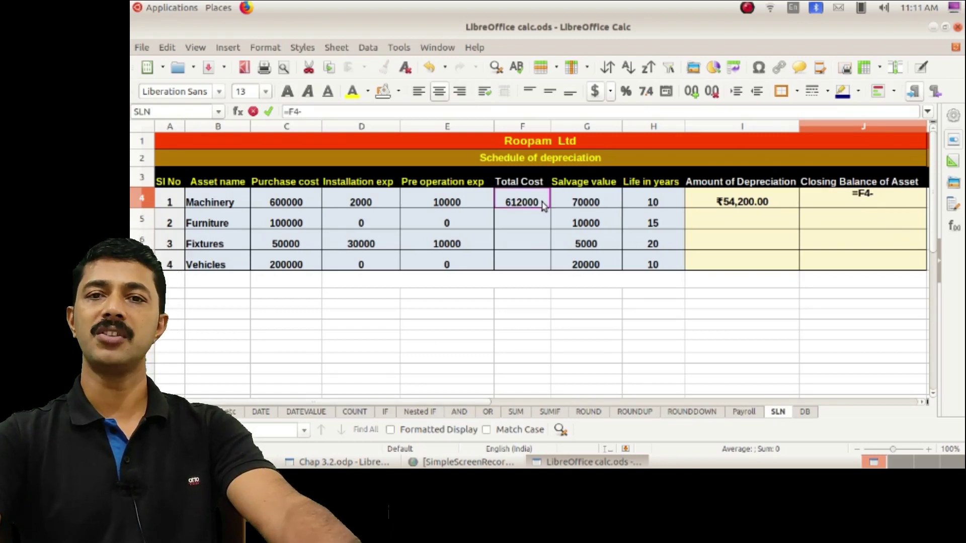
{"action": "left_click", "coordinate": [754, 204]}
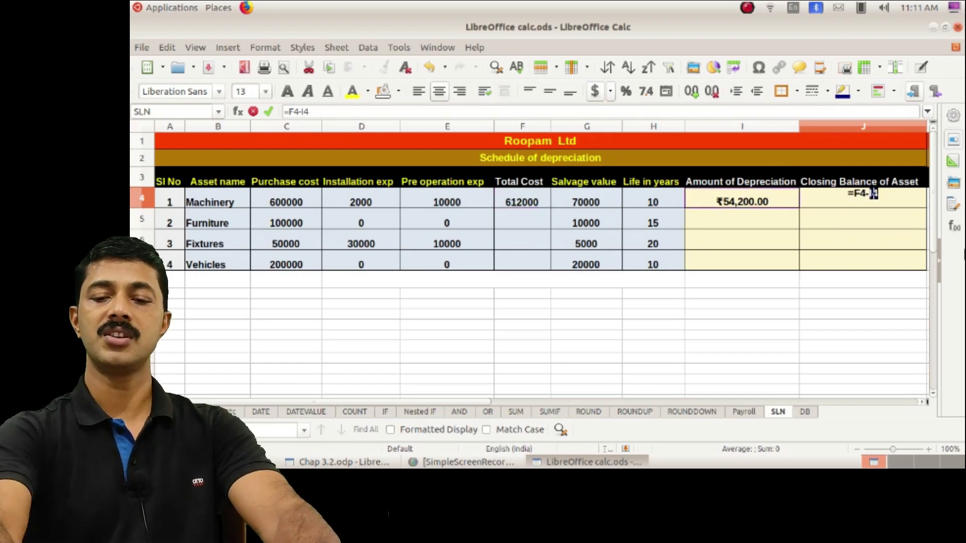
{"action": "key", "text": "Return"}
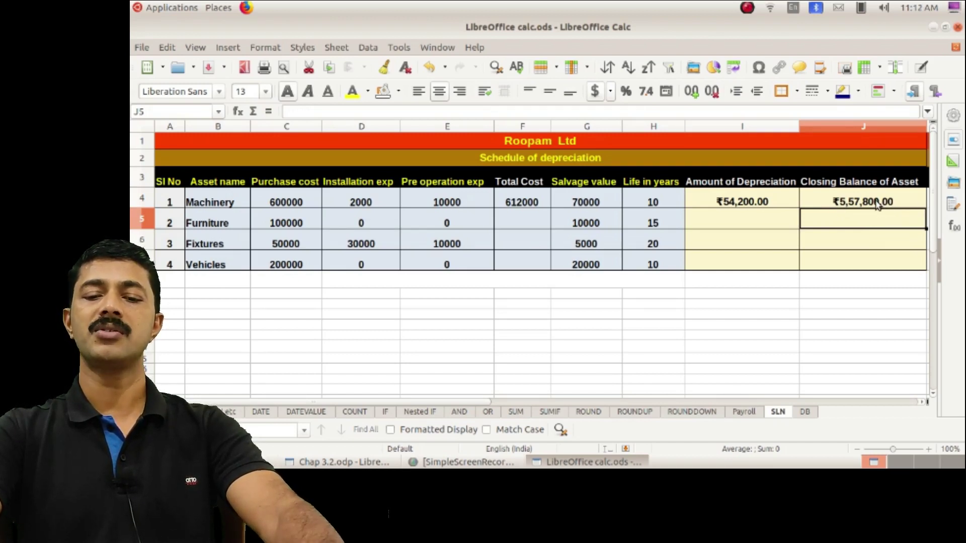
Format the depreciation and closing balance cells I4:J7 as Indian rupee currency without decimals, using the red-negative format -₹1,234.
{"action": "left_click_drag", "start_coordinate": [777, 202], "coordinate": [873, 265]}
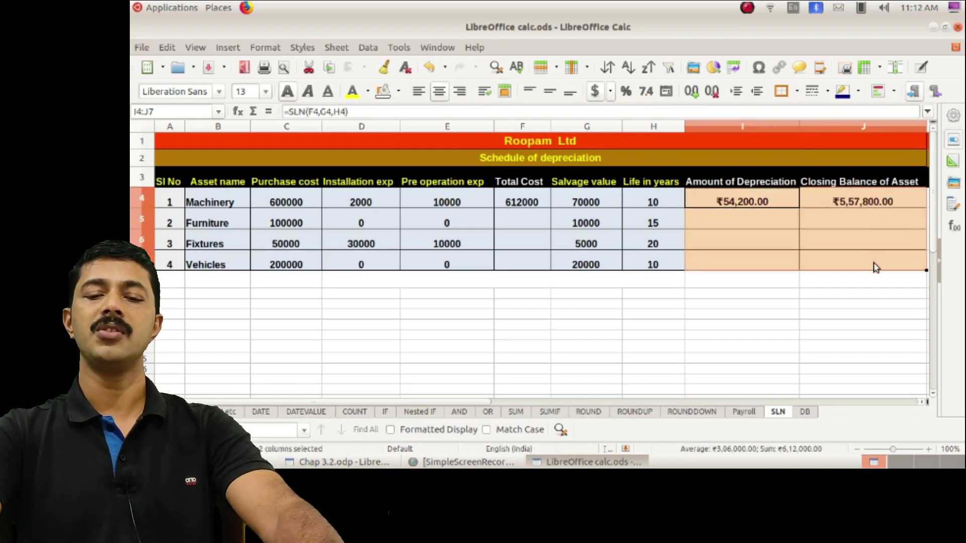
{"action": "right_click", "coordinate": [758, 208]}
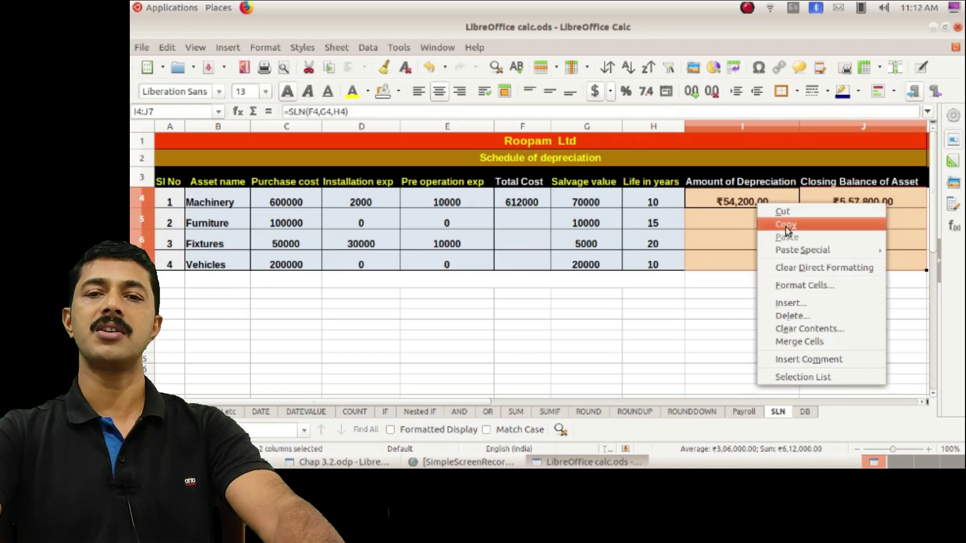
{"action": "left_click", "coordinate": [803, 285]}
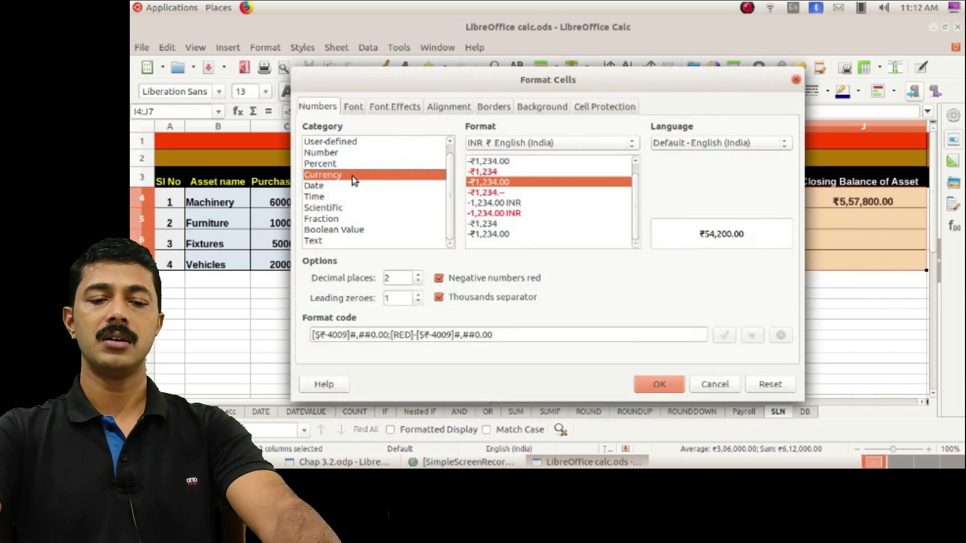
{"action": "left_click", "coordinate": [484, 172]}
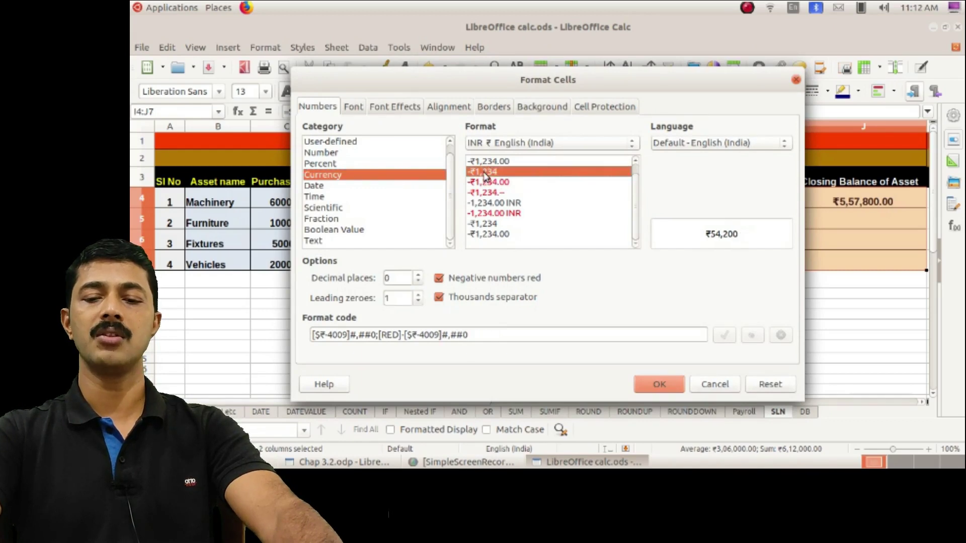
{"action": "left_click", "coordinate": [660, 384]}
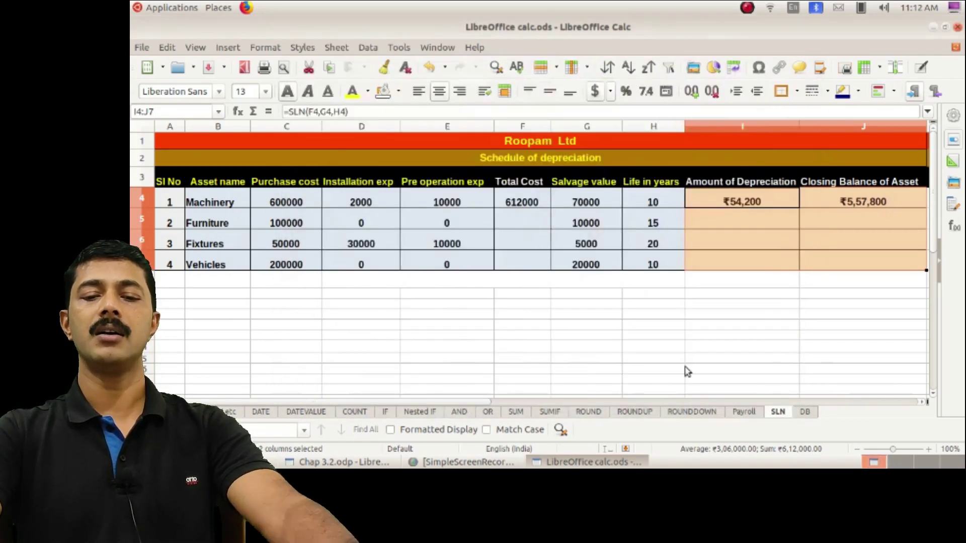
Fill Machinery's total cost formula from F4 down to F7 for Furniture, Fixtures and Vehicles.
{"action": "left_click", "coordinate": [769, 226]}
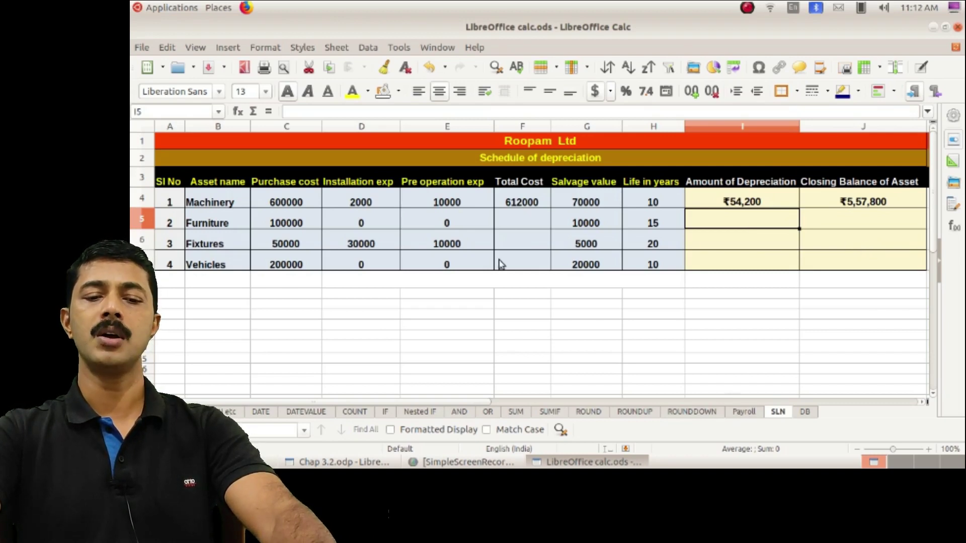
{"action": "left_click", "coordinate": [510, 203]}
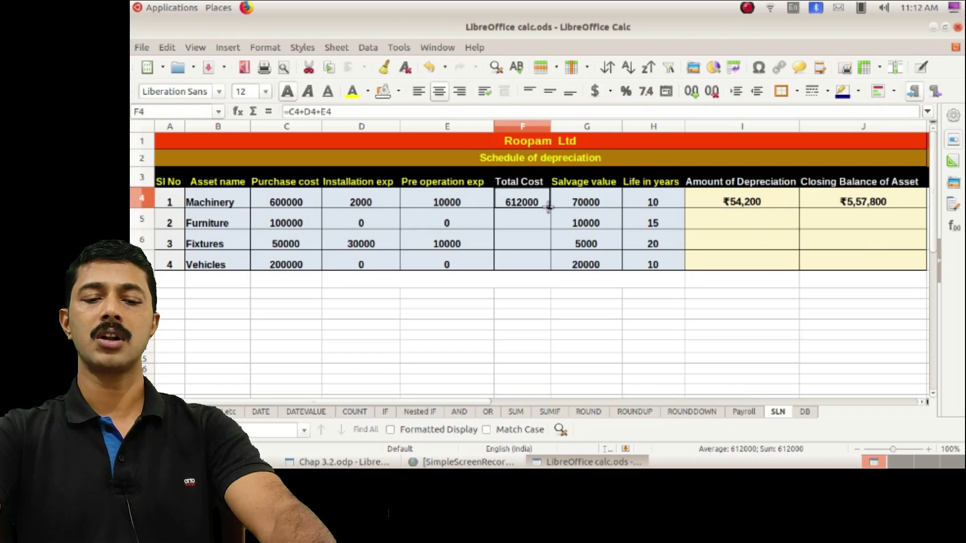
{"action": "left_click_drag", "start_coordinate": [548, 210], "coordinate": [551, 268]}
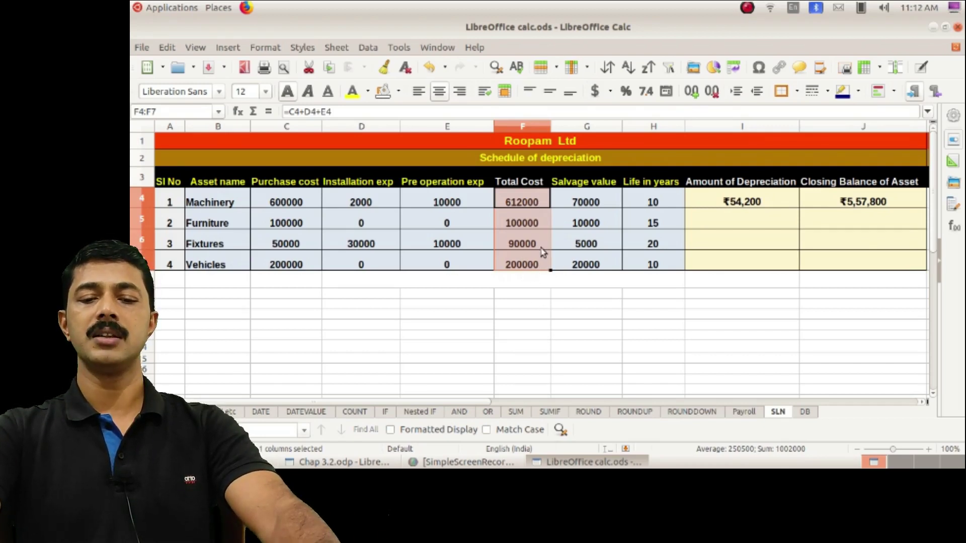
Fill the straight-line depreciation formula from I4 down to I7 for the remaining assets.
{"action": "left_click", "coordinate": [737, 257]}
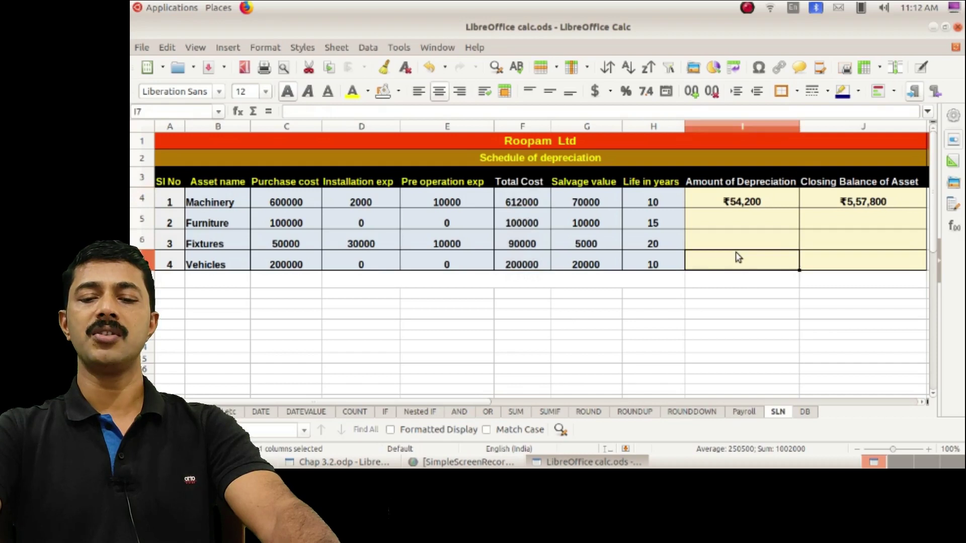
{"action": "left_click", "coordinate": [746, 204]}
{"action": "left_click_drag", "start_coordinate": [800, 206], "coordinate": [805, 264]}
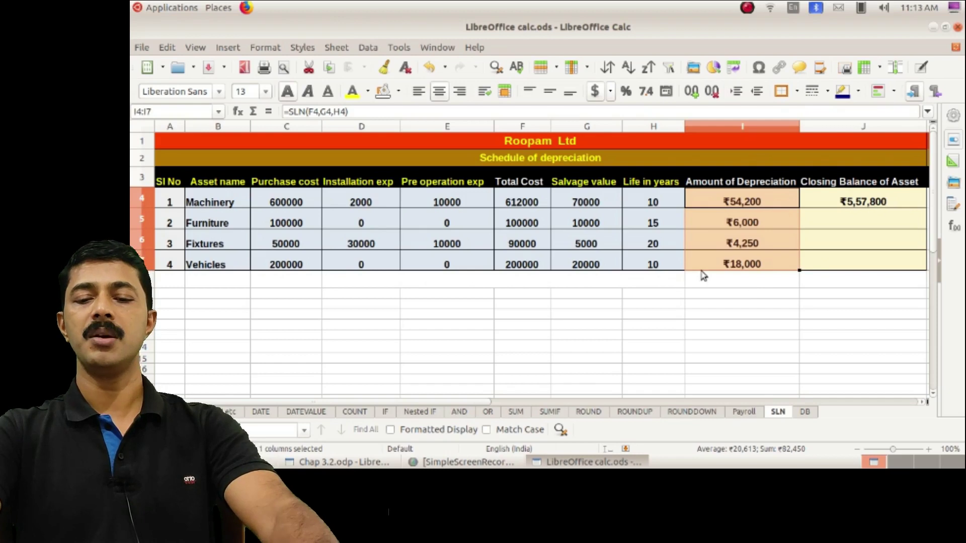
Fill the closing balance formula from J4 down to J7 for the remaining assets.
{"action": "left_click", "coordinate": [900, 204]}
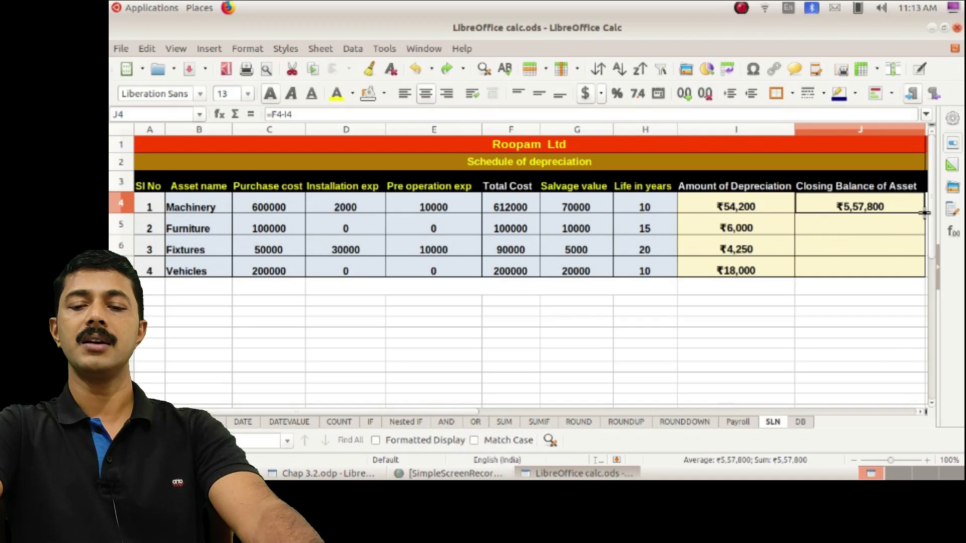
{"action": "left_click_drag", "start_coordinate": [924, 213], "coordinate": [918, 269]}
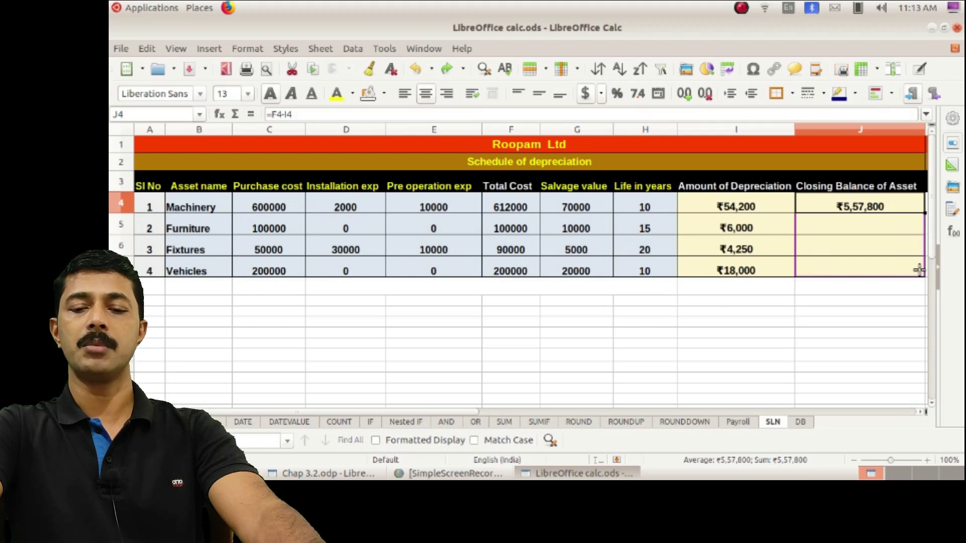
{"action": "left_click_drag", "start_coordinate": [919, 270], "coordinate": [918, 270]}
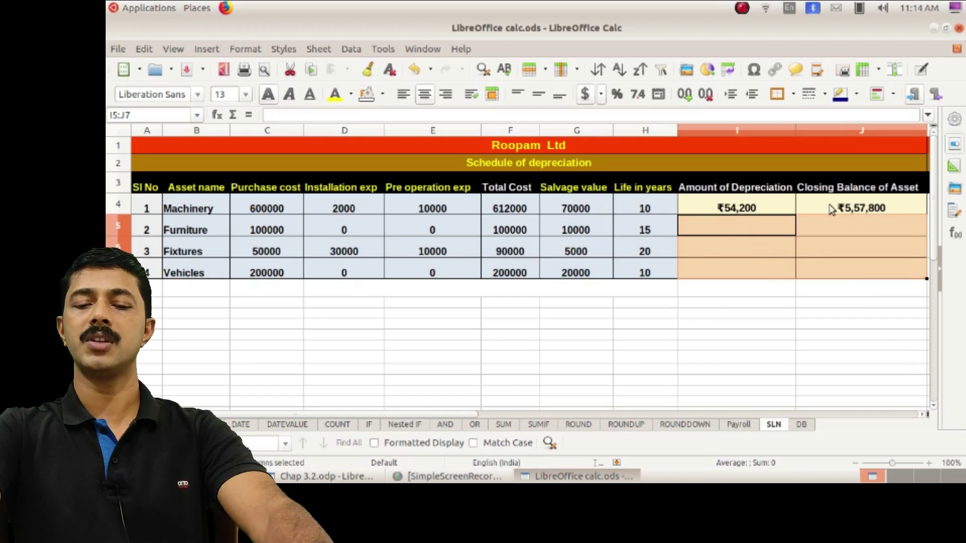
Fill Machinery's depreciation and closing balance formulas in I4:J4 together down to row 7 for the other three assets.
{"action": "left_click_drag", "start_coordinate": [718, 207], "coordinate": [838, 210]}
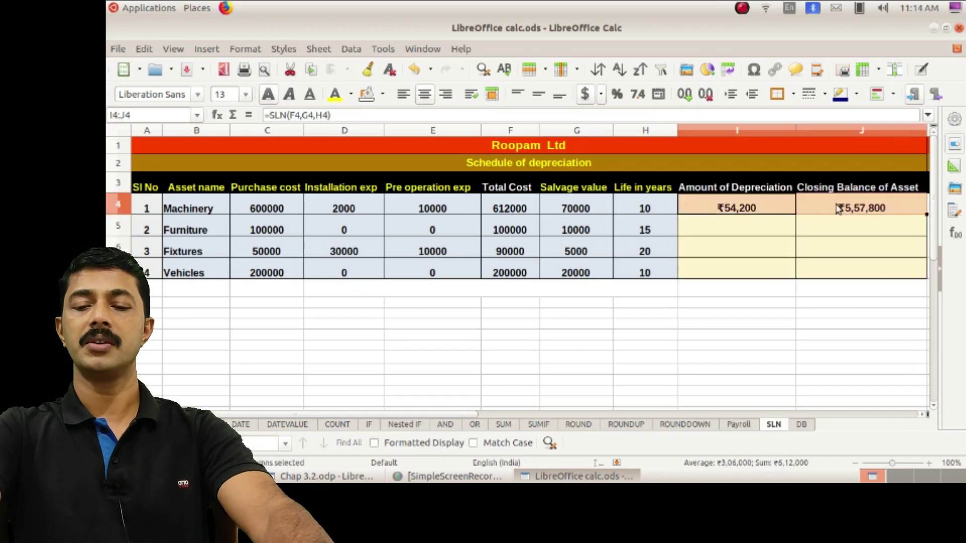
{"action": "left_click_drag", "start_coordinate": [925, 214], "coordinate": [927, 272]}
{"action": "left_click", "coordinate": [756, 344]}
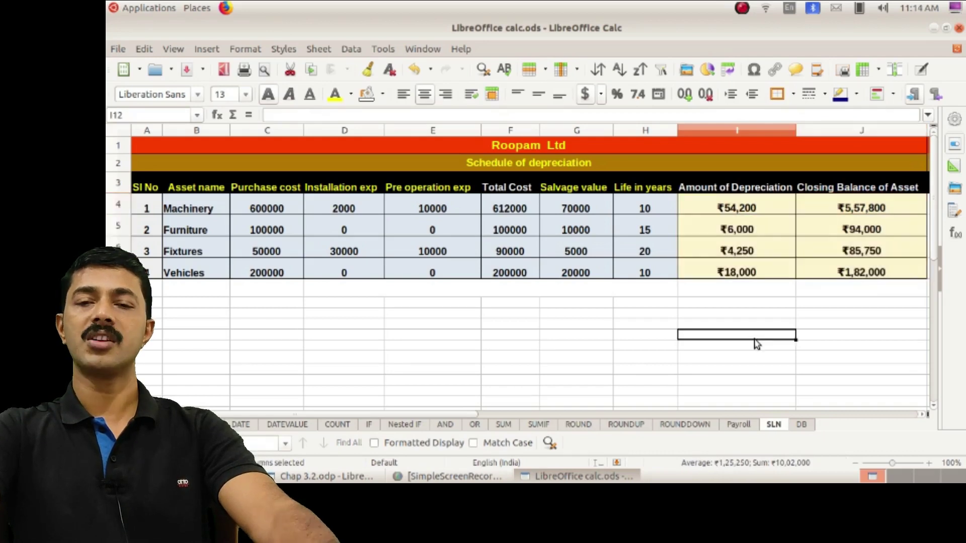